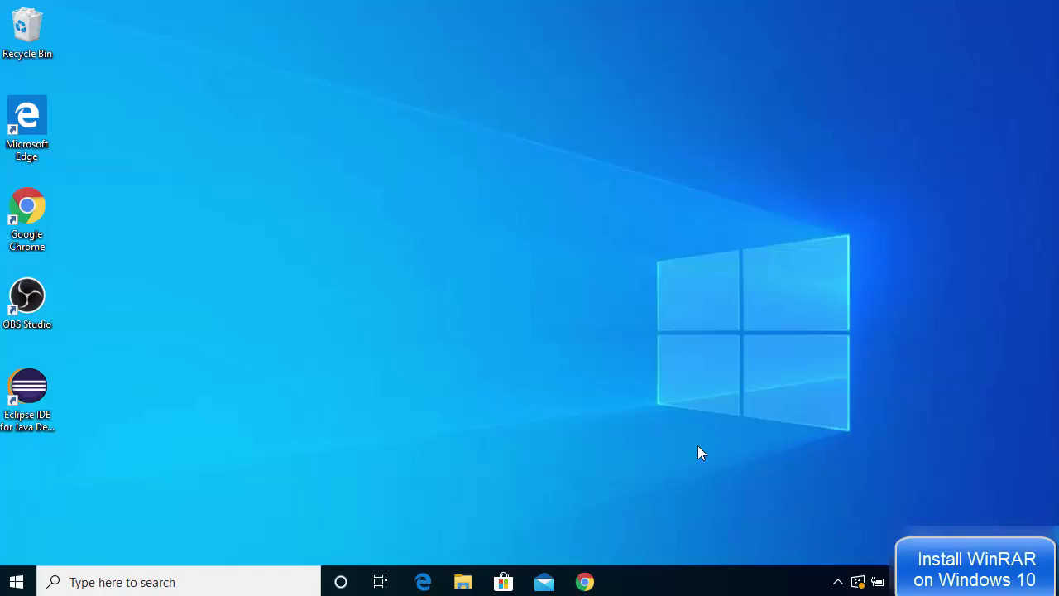
Restore the Chrome window showing the Google search results for 'winrar'.
click(590, 584)
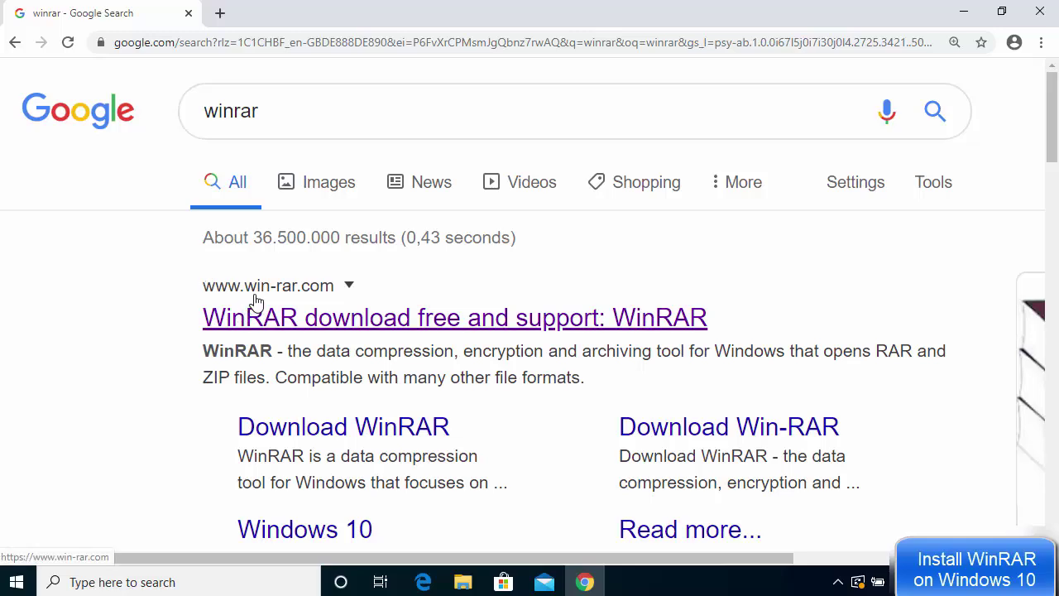
Go to win-rar.com from the results, accept the cookie notice, and reach the download page.
click(323, 330)
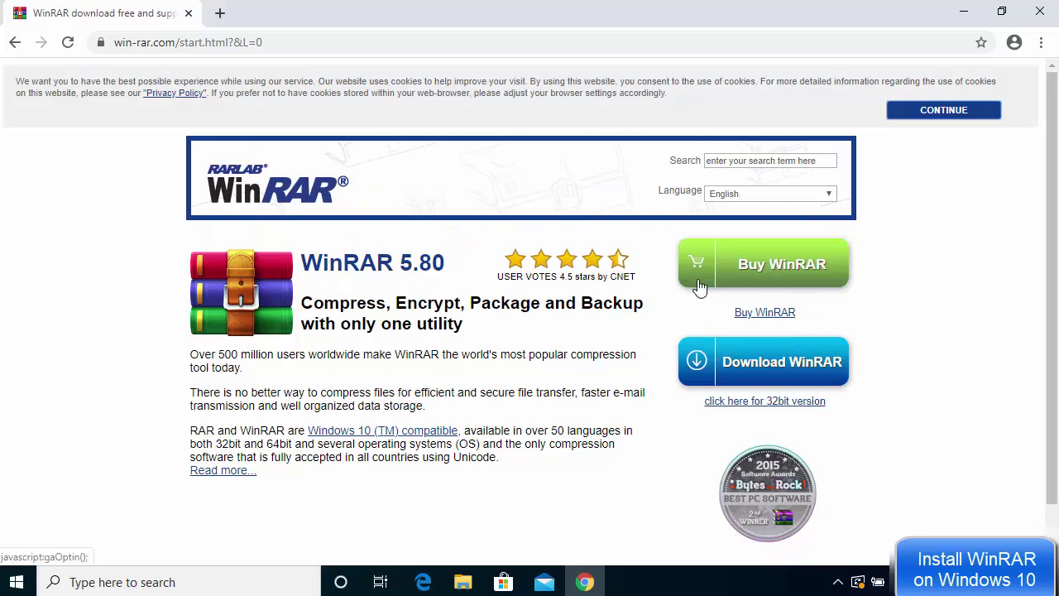
click(931, 110)
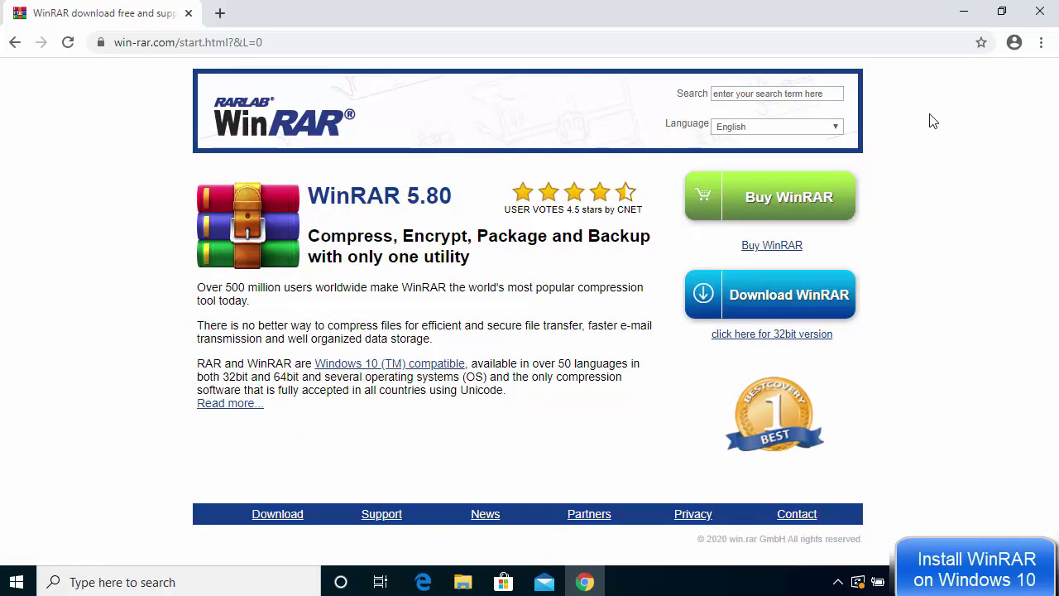
click(755, 298)
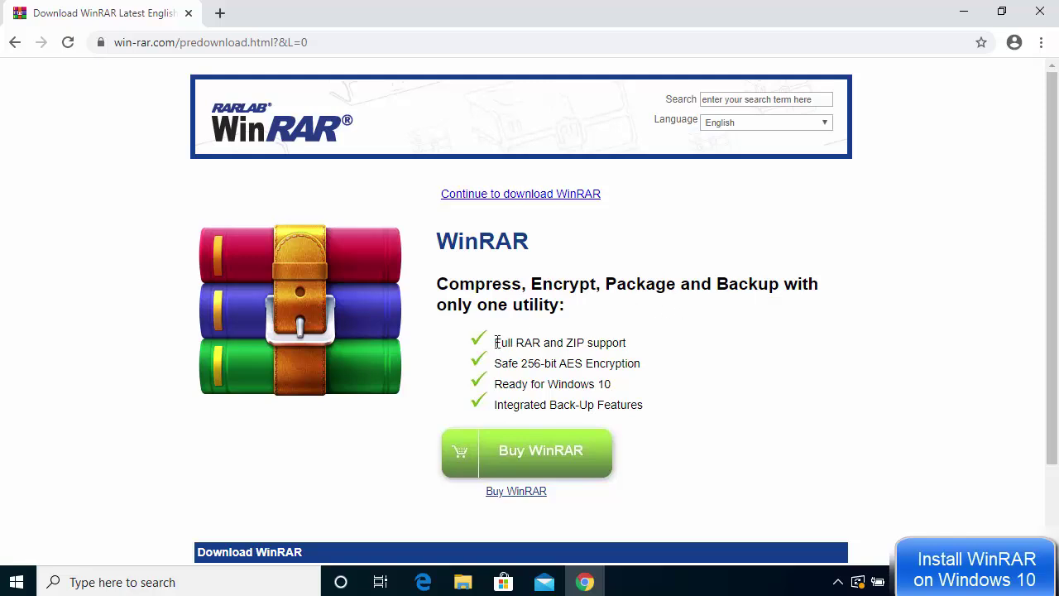
Download the installer winrar-x64-580.exe from the WinRAR predownload page.
scroll(508, 331, down, 1)
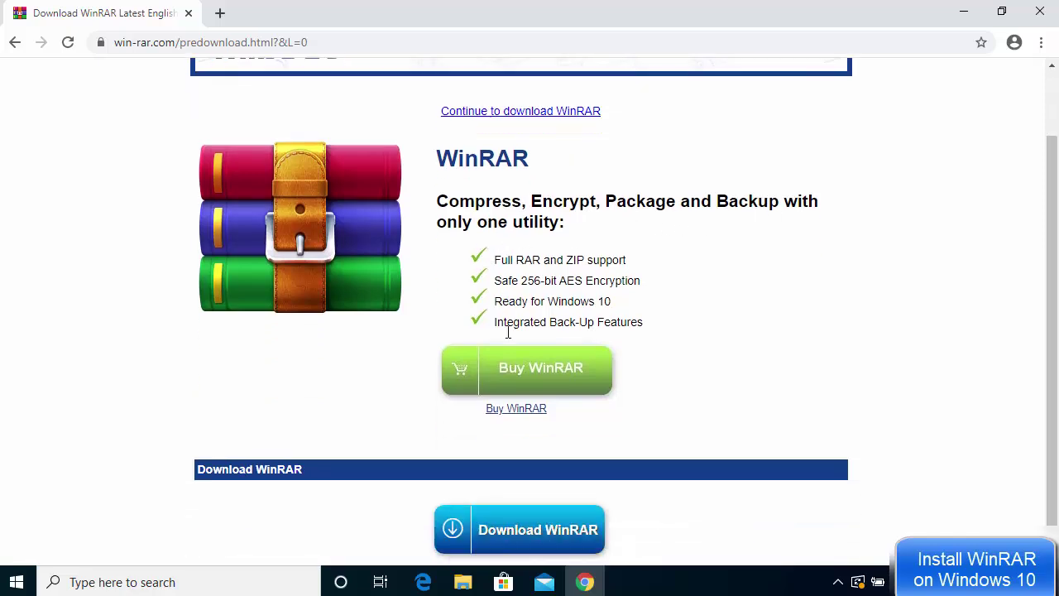
scroll(507, 333, down, 1)
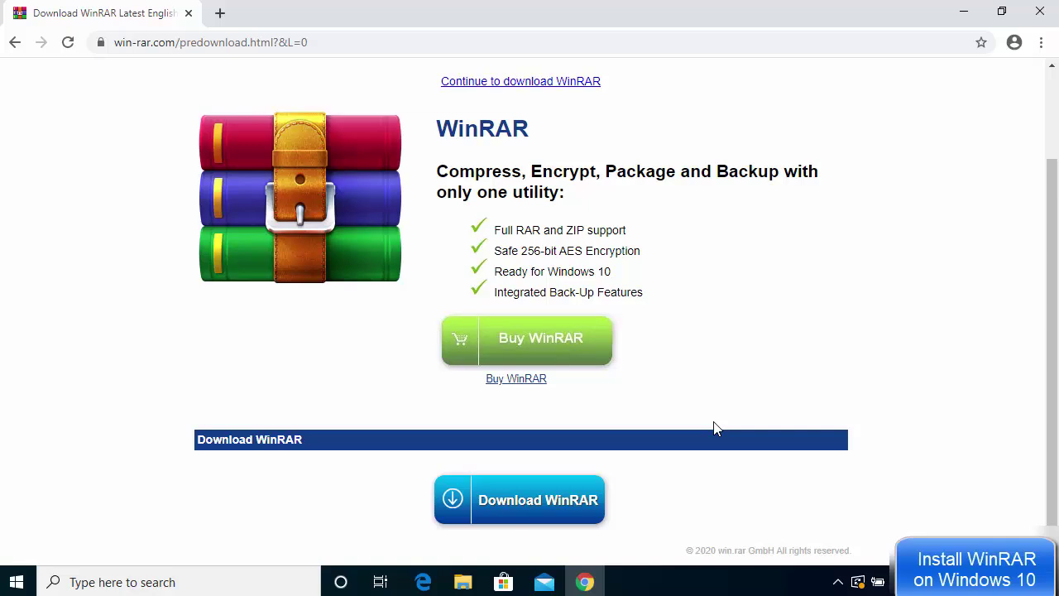
click(512, 510)
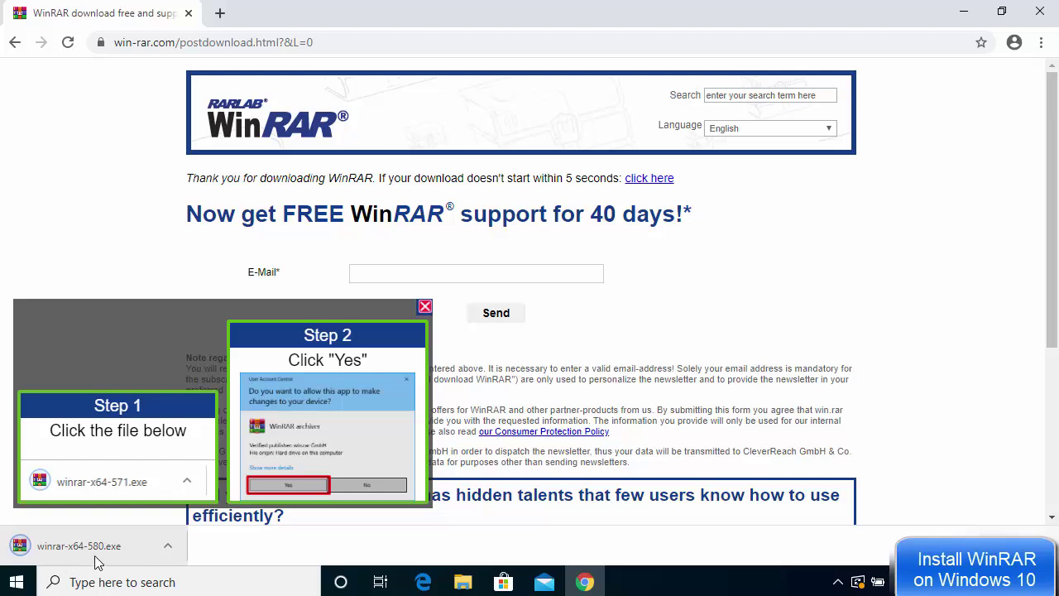
Run winrar-x64-580.exe, approve the UAC prompt, and install into C:\Program Files\WinRAR.
click(83, 546)
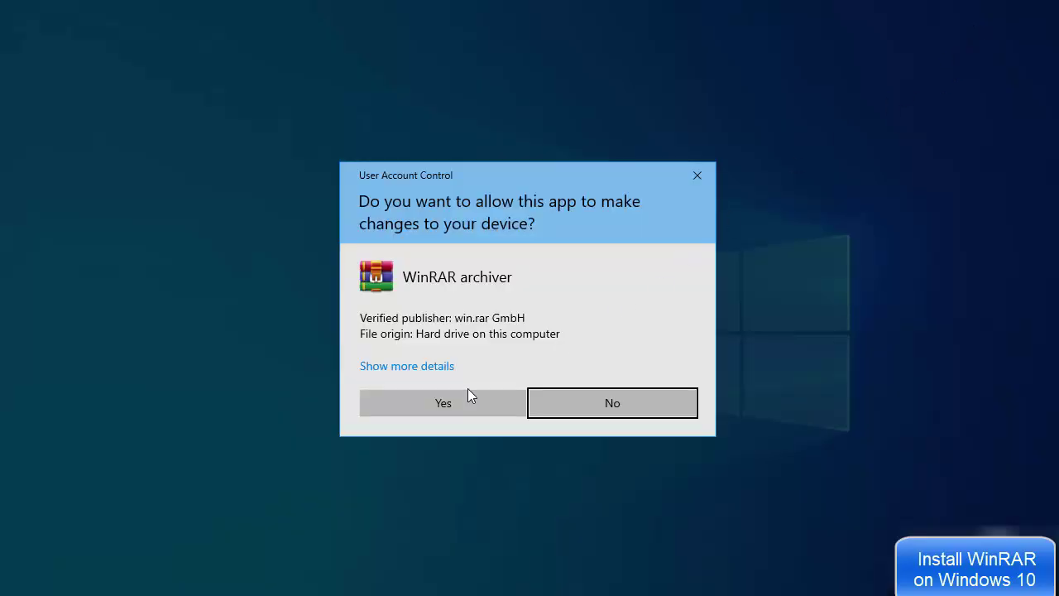
click(454, 402)
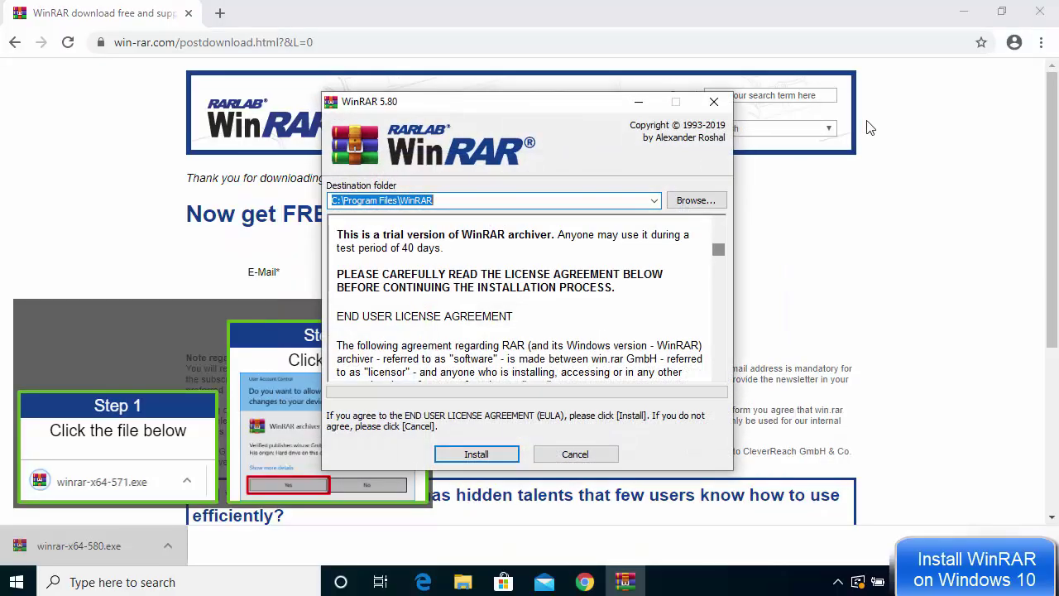
click(964, 12)
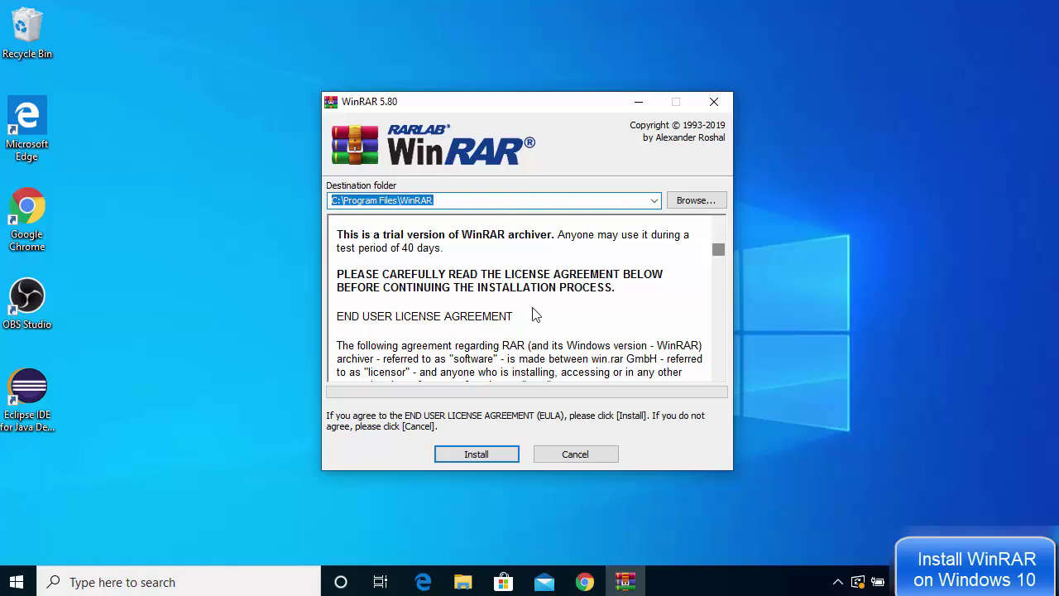
drag(720, 243, 725, 374)
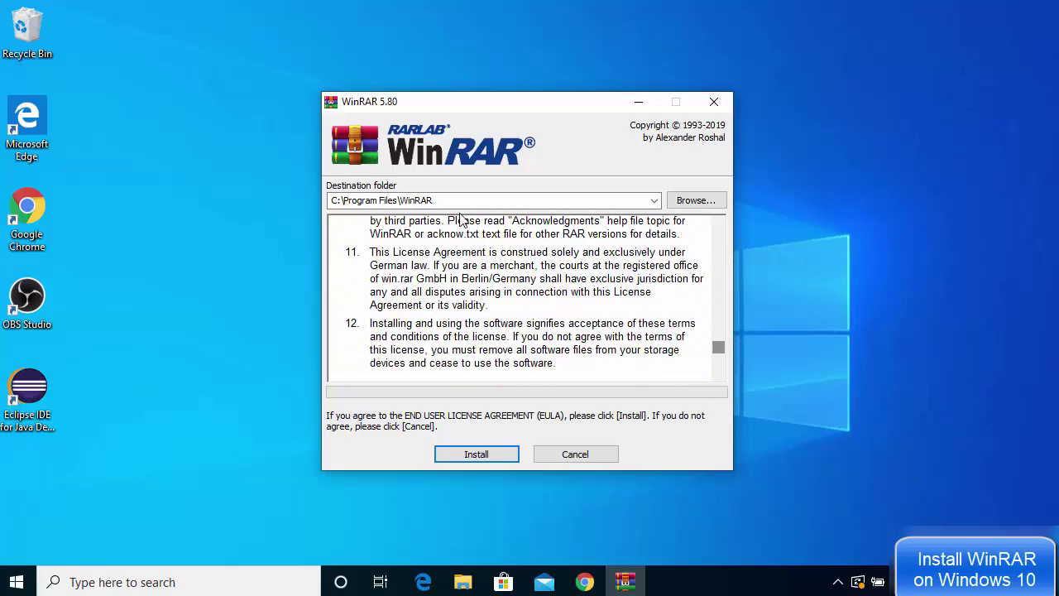
click(400, 199)
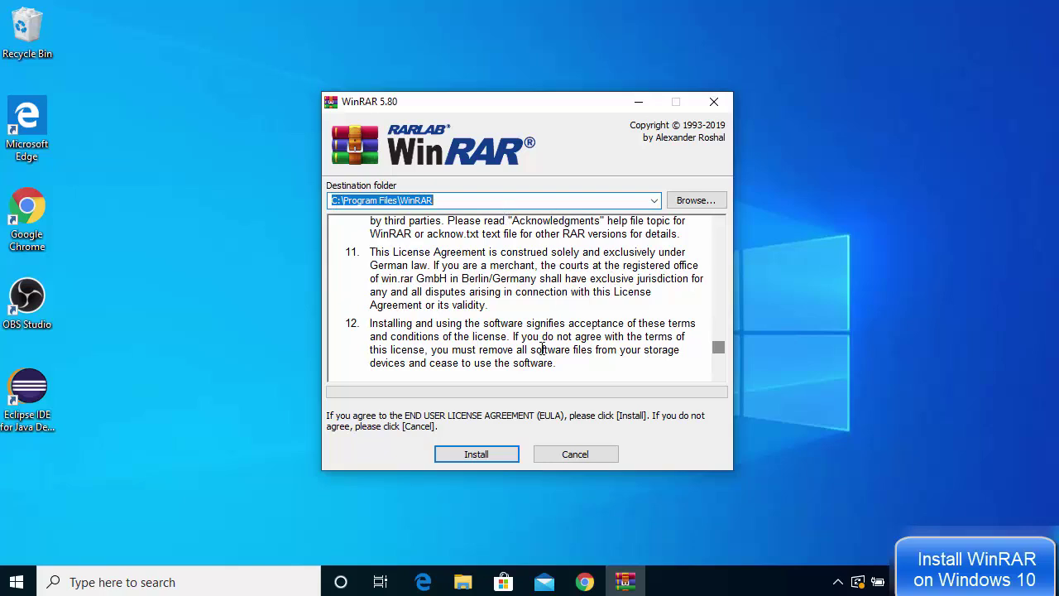
click(478, 454)
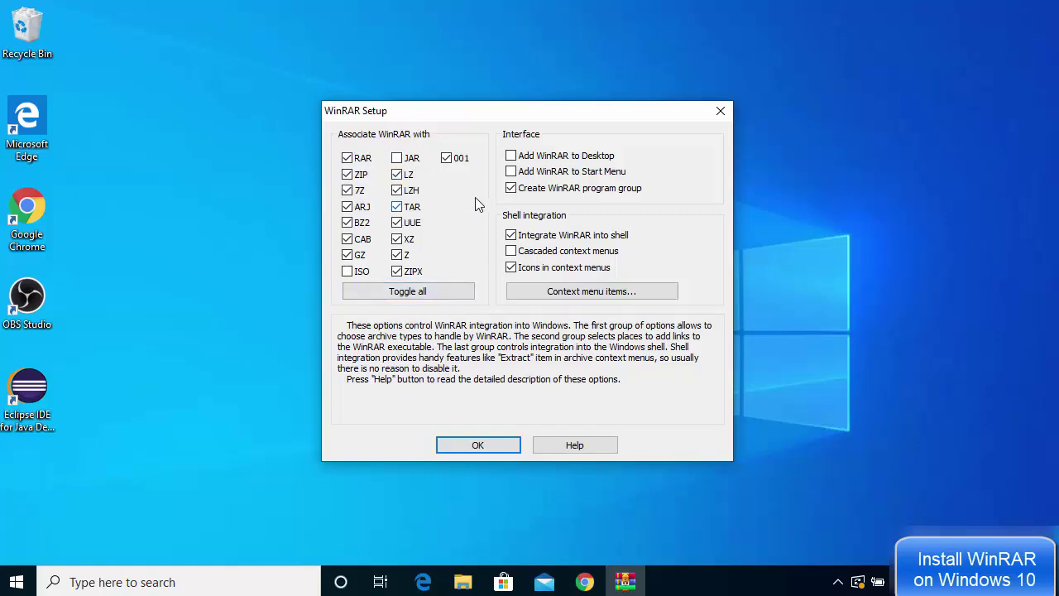
Enable 'Add WinRAR to Desktop' and accept the Setup integration options.
click(511, 158)
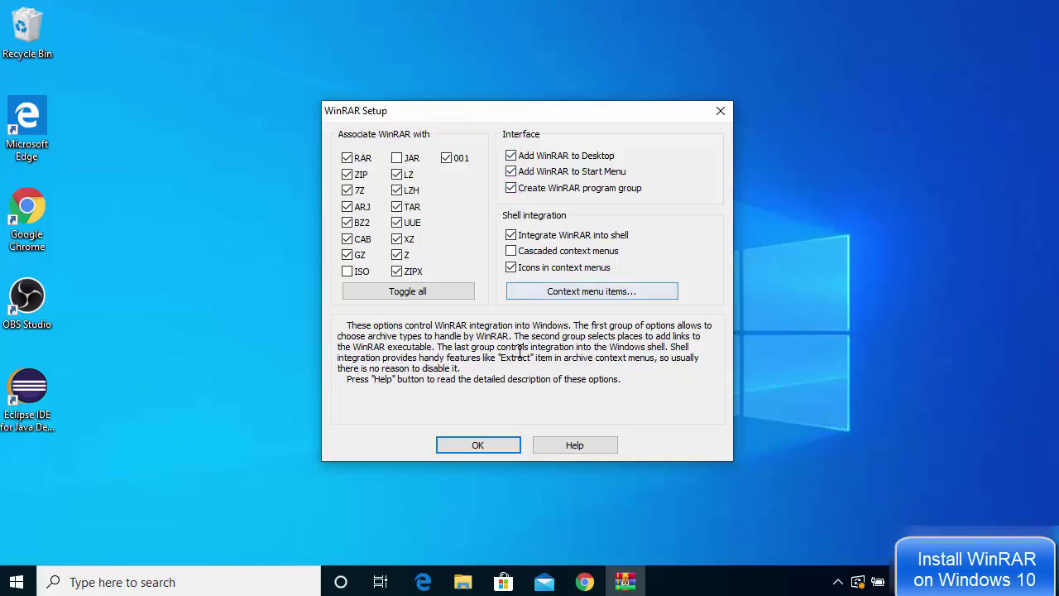
click(477, 445)
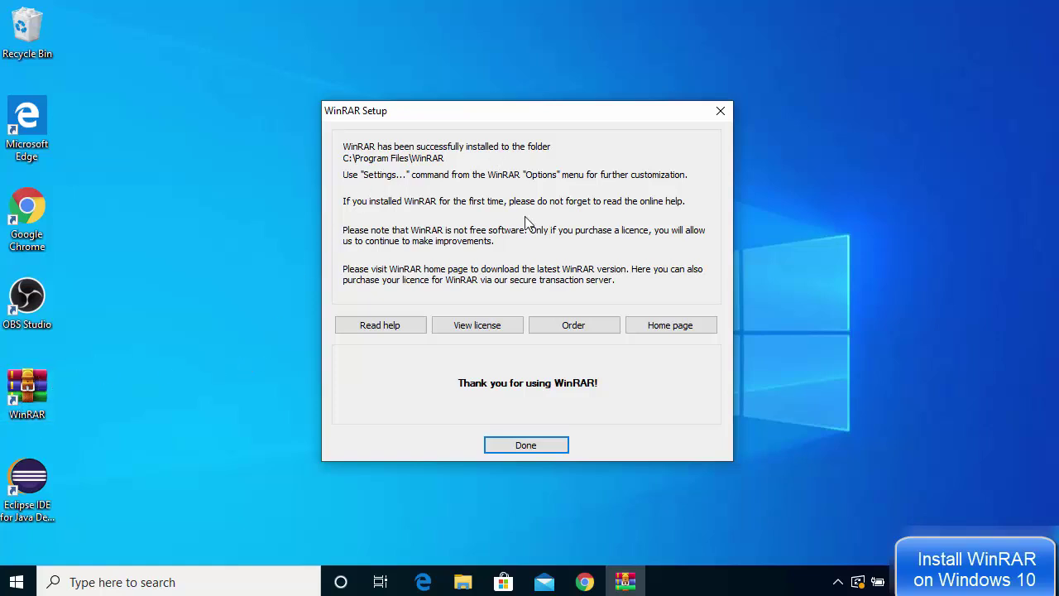
Dismiss the finished WinRAR setup and close the WinRAR Start Menu folder window.
click(530, 447)
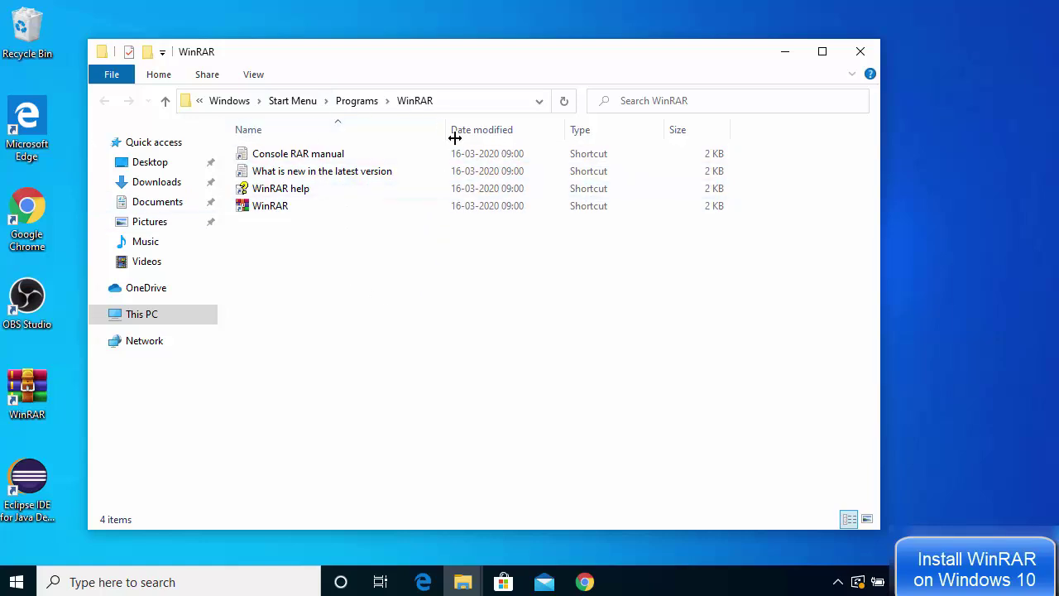
click(861, 52)
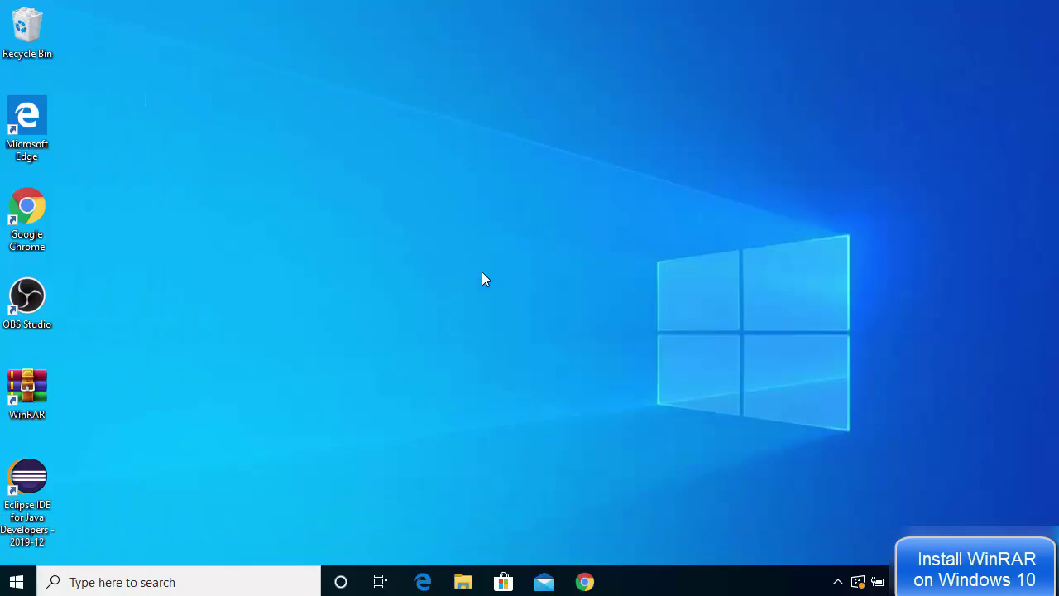
double_click(29, 393)
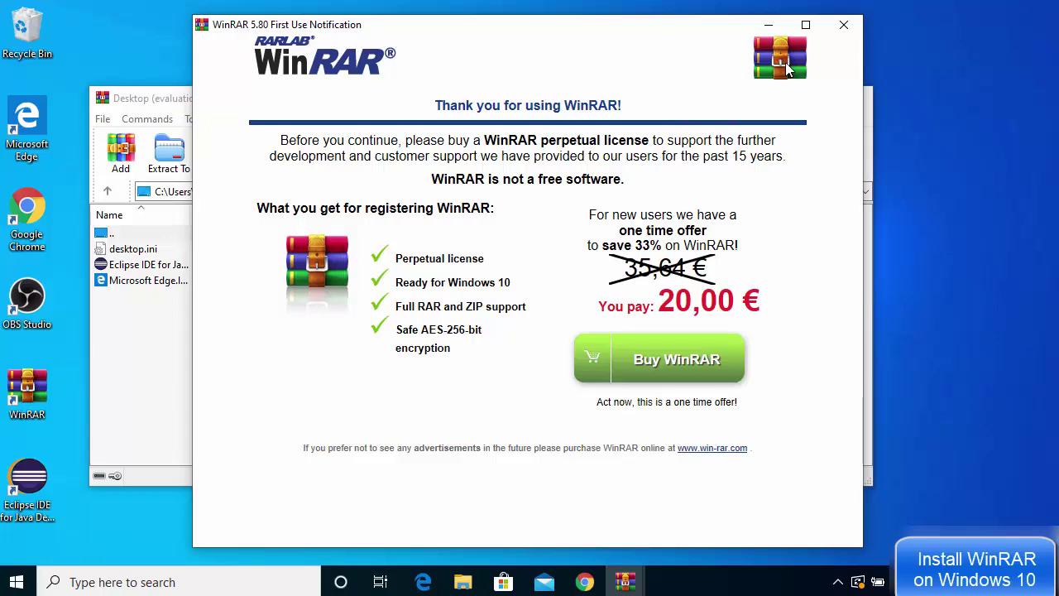
click(847, 36)
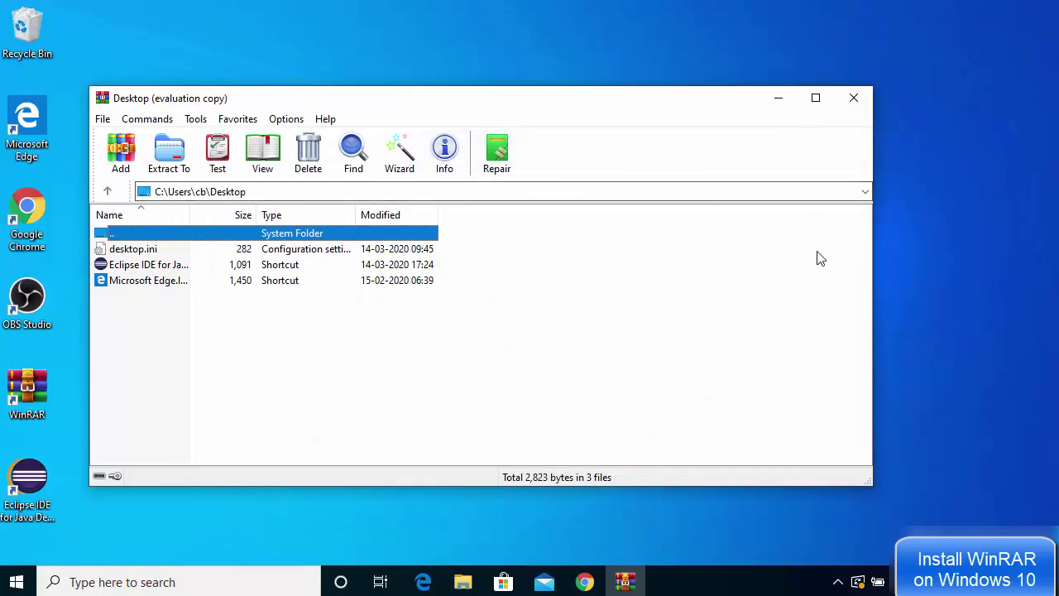
click(853, 98)
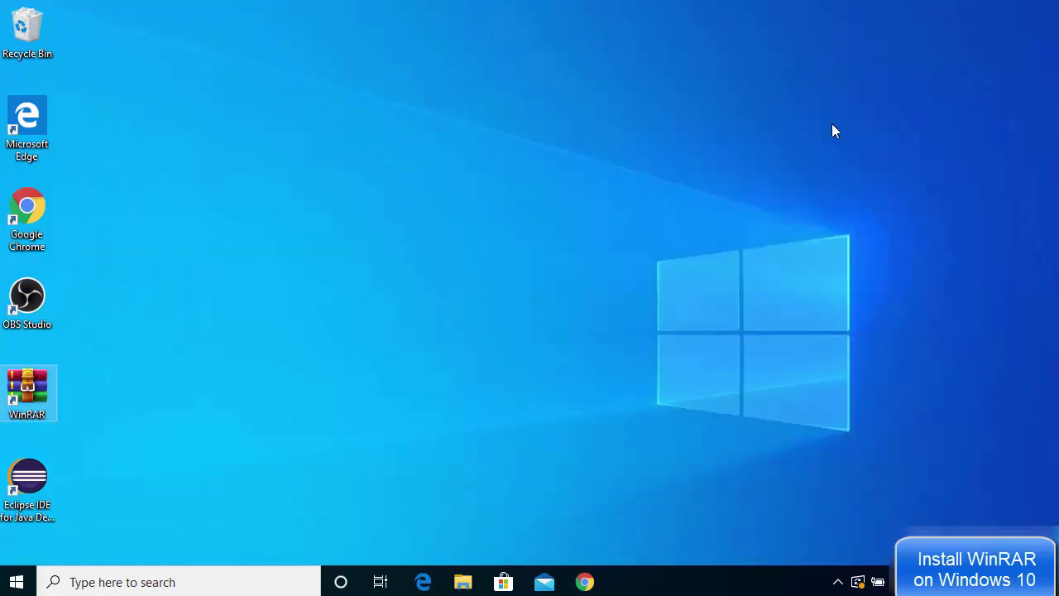
Show the Videos folder in File Explorer and select sample-small.mp4.
click(463, 583)
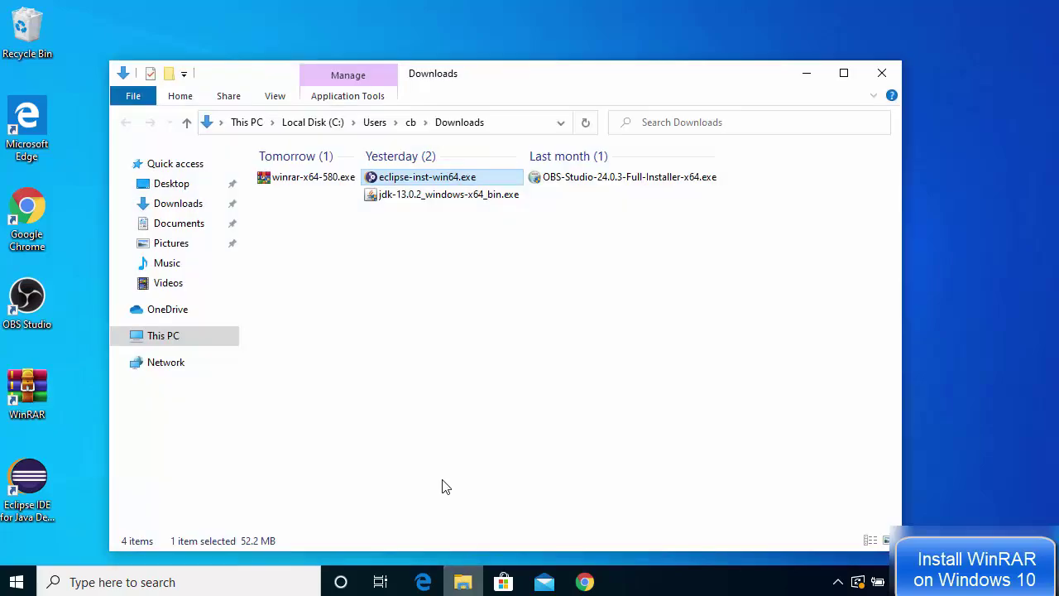
click(170, 282)
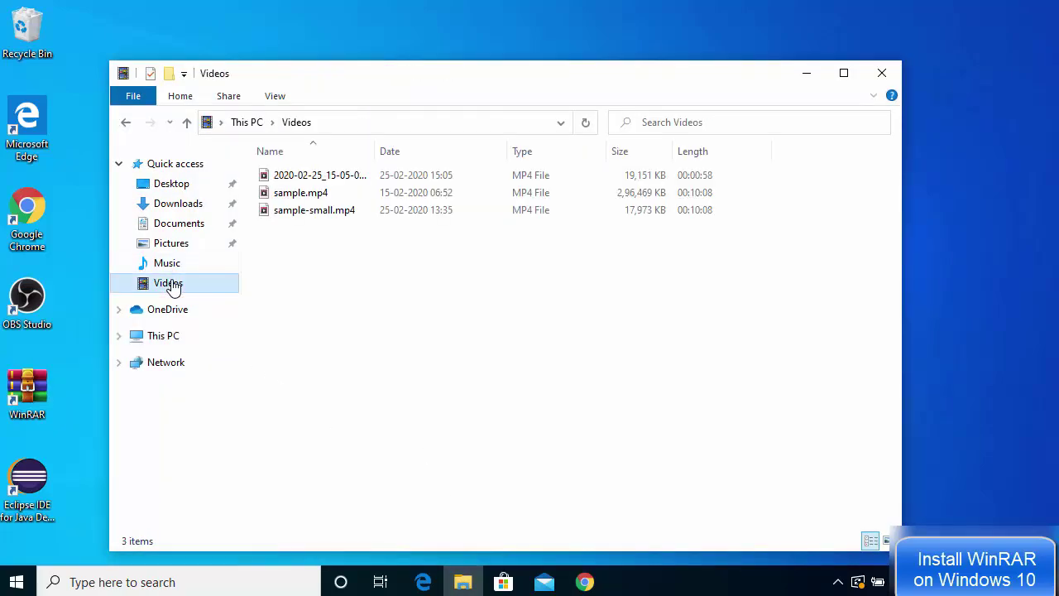
click(315, 217)
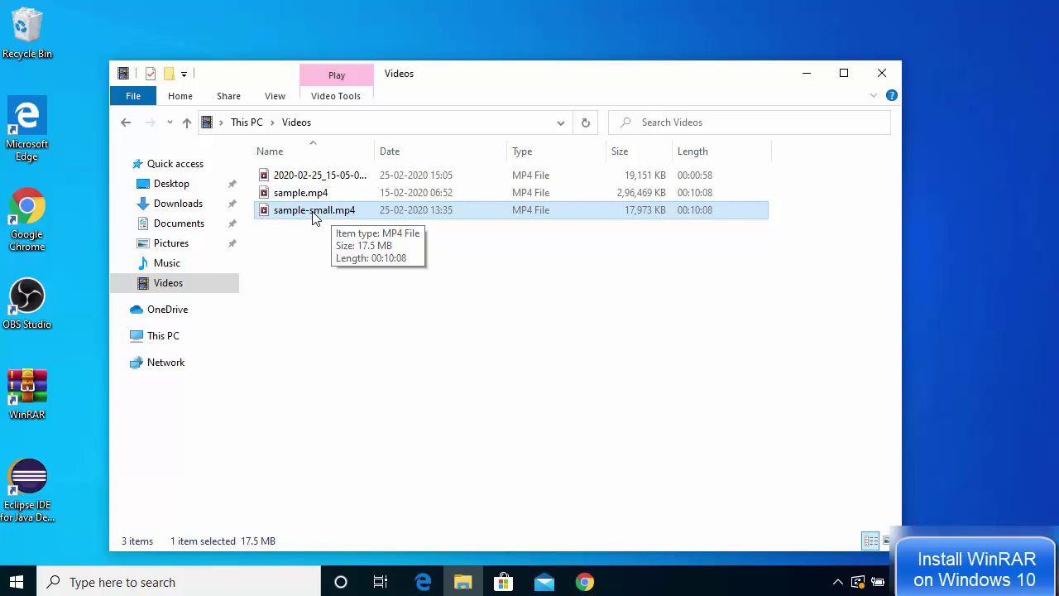
click(301, 265)
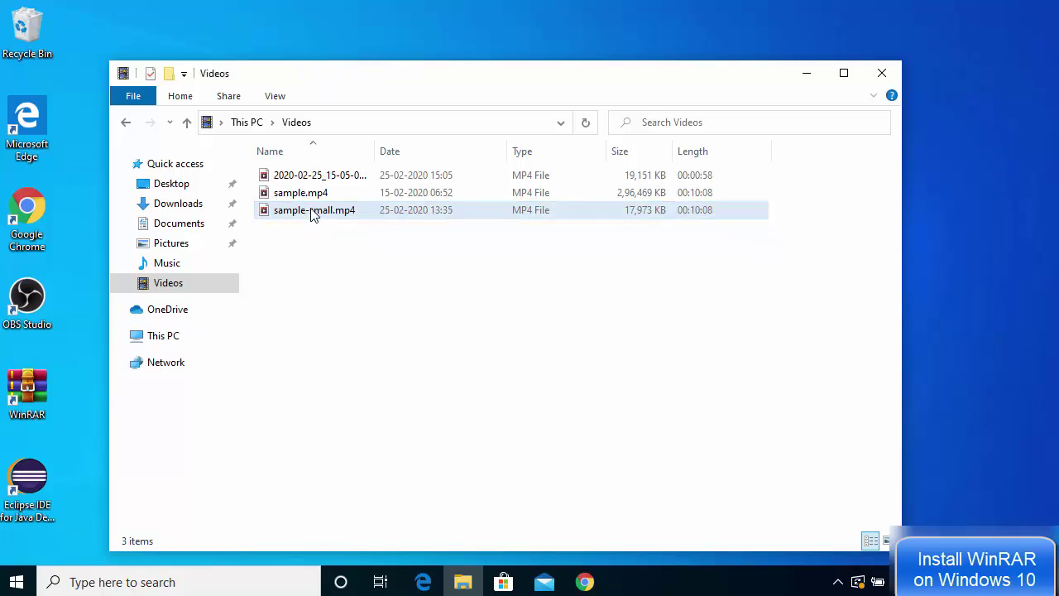
click(313, 212)
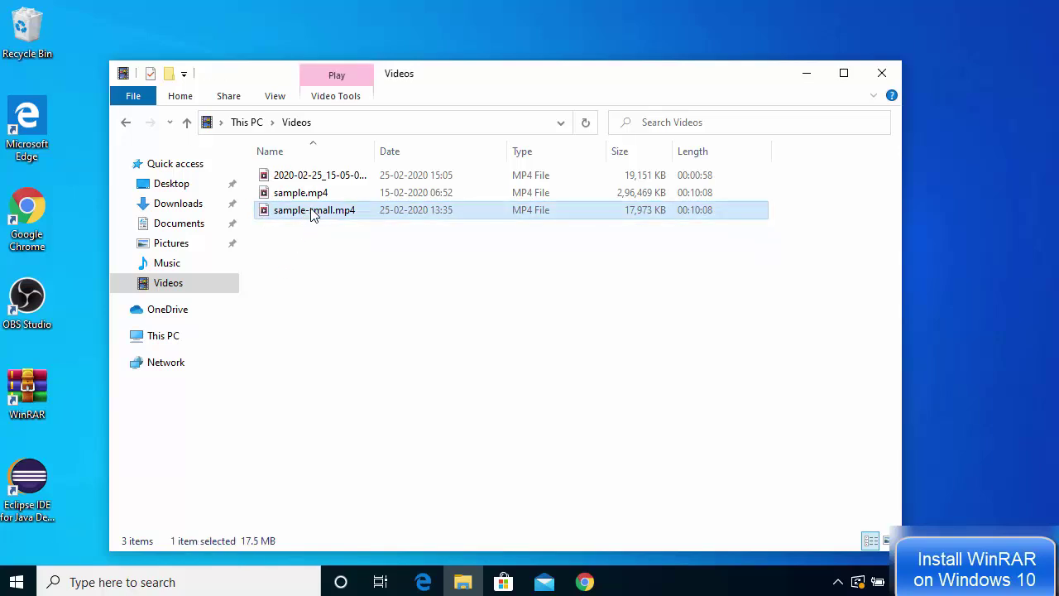
Bring up the right-click actions menu for sample-small.mp4.
right_click(312, 213)
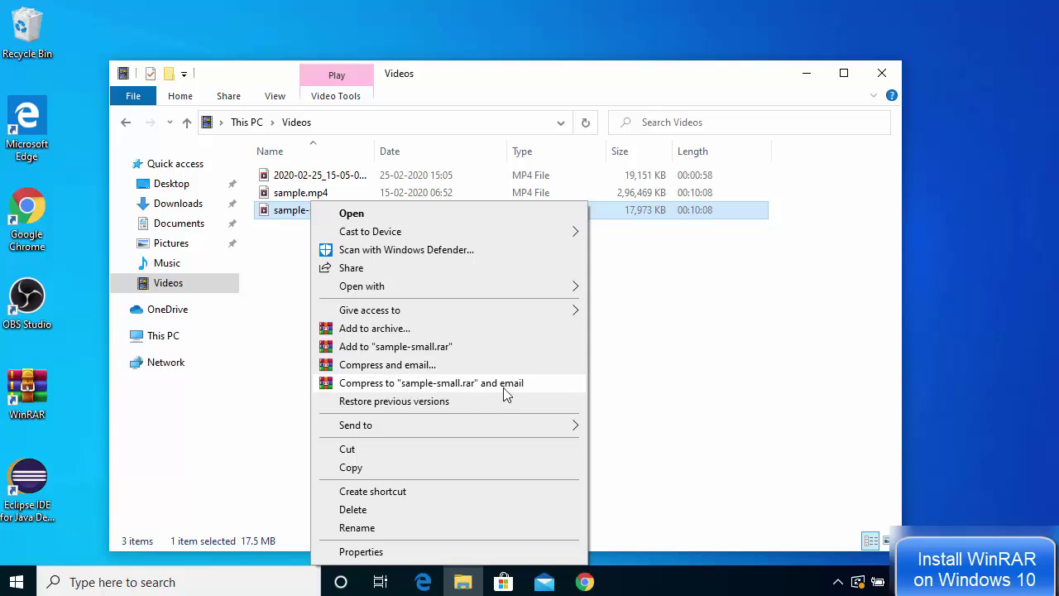
click(345, 267)
click(331, 217)
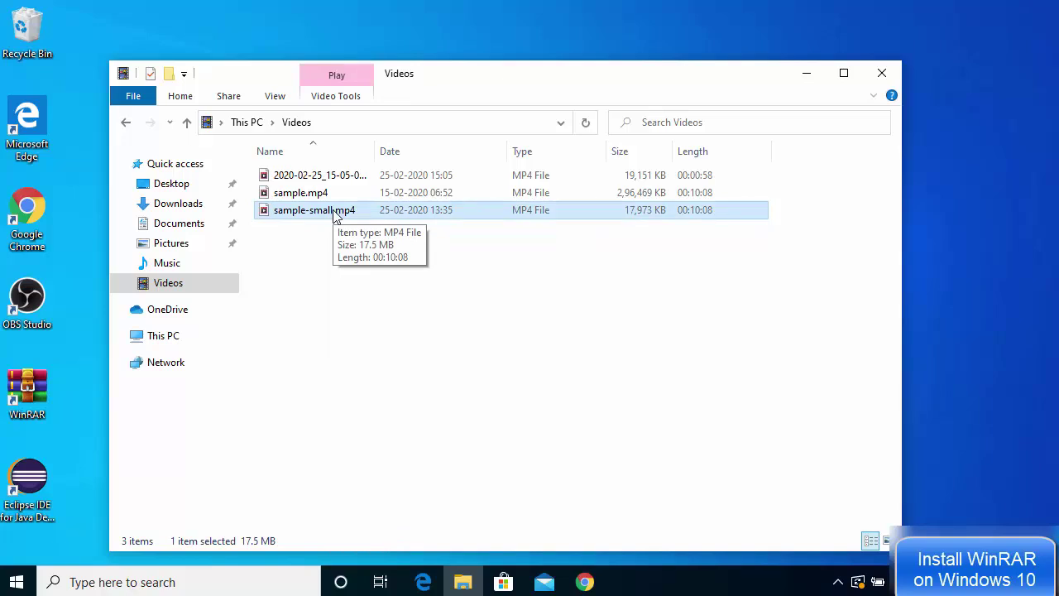
right_click(335, 217)
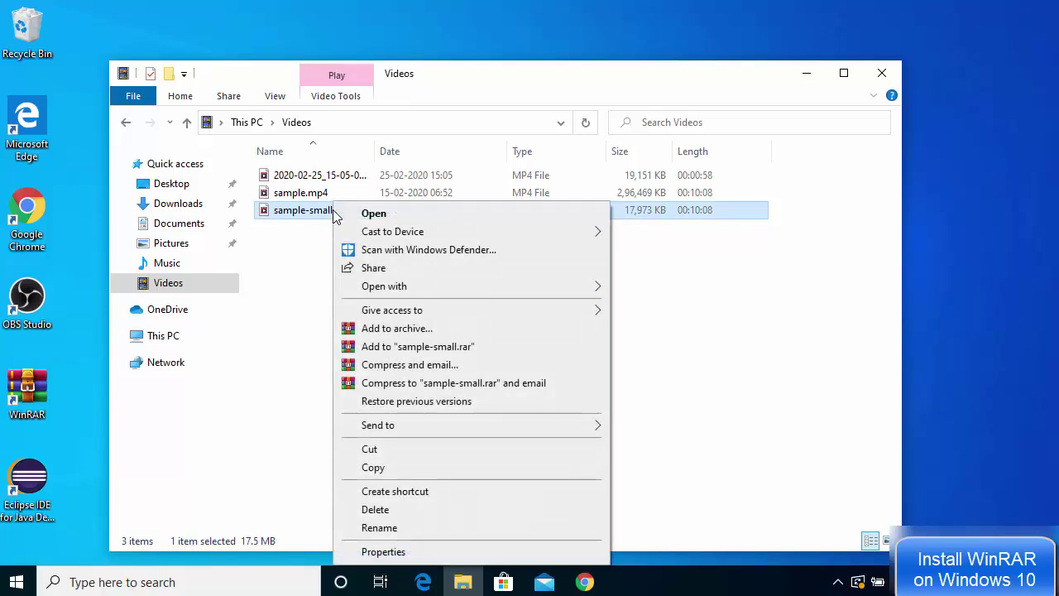
Archive sample-small.mp4 as sample-small.rar in RAR format, after briefly trying ZIP.
click(396, 333)
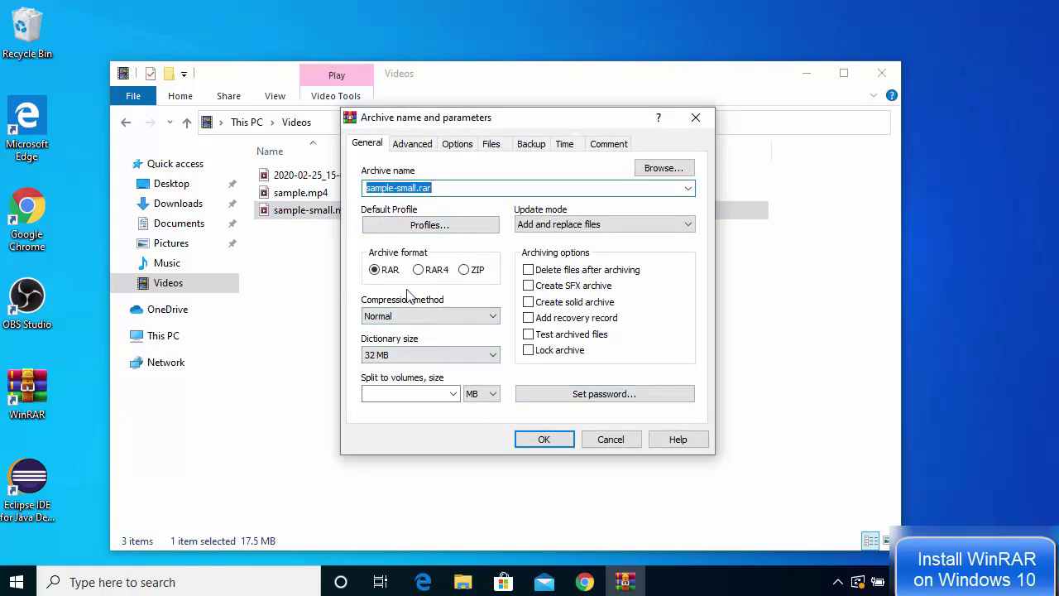
click(437, 192)
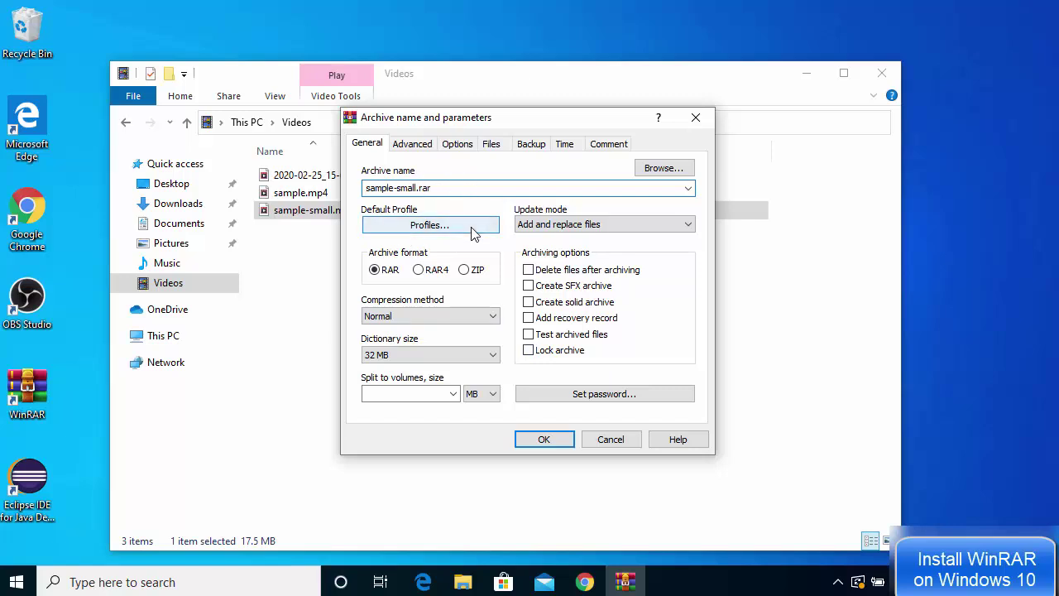
click(465, 272)
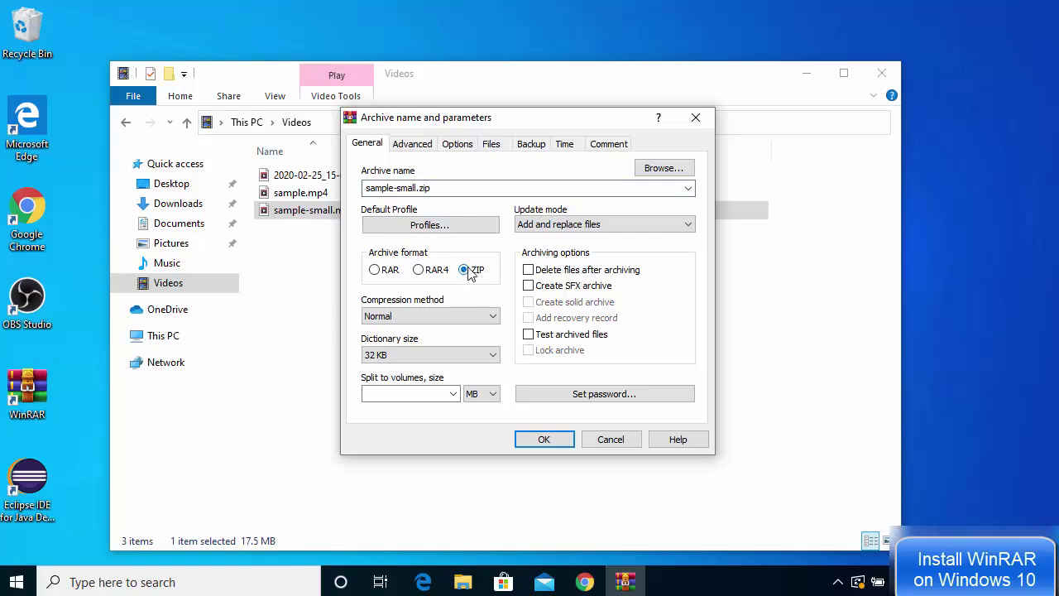
click(376, 270)
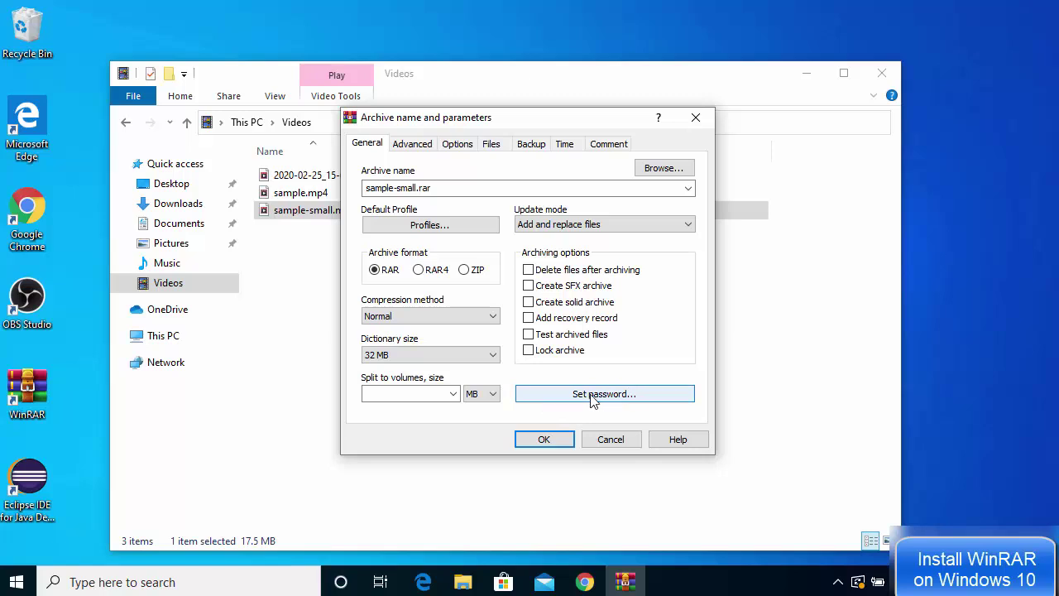
click(543, 441)
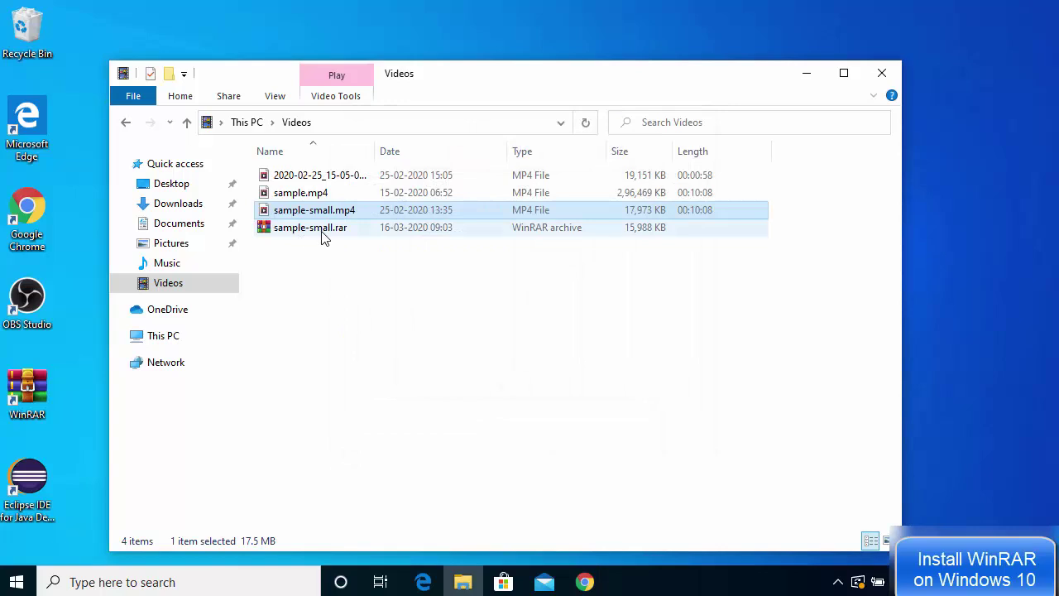
Select sample-small.rar and show its context menu with WinRAR's Extract options.
click(304, 231)
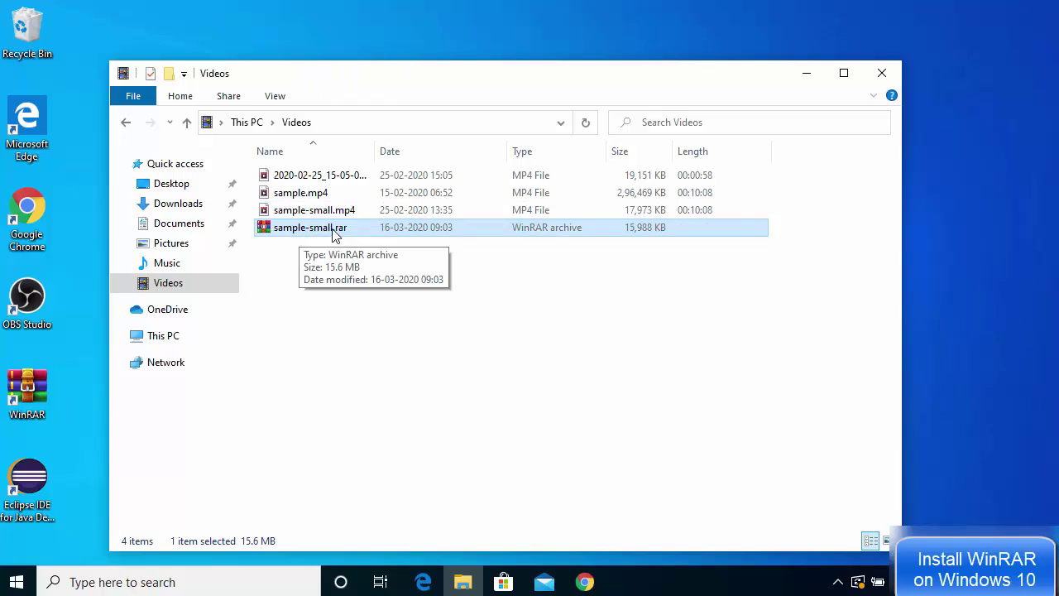
right_click(335, 236)
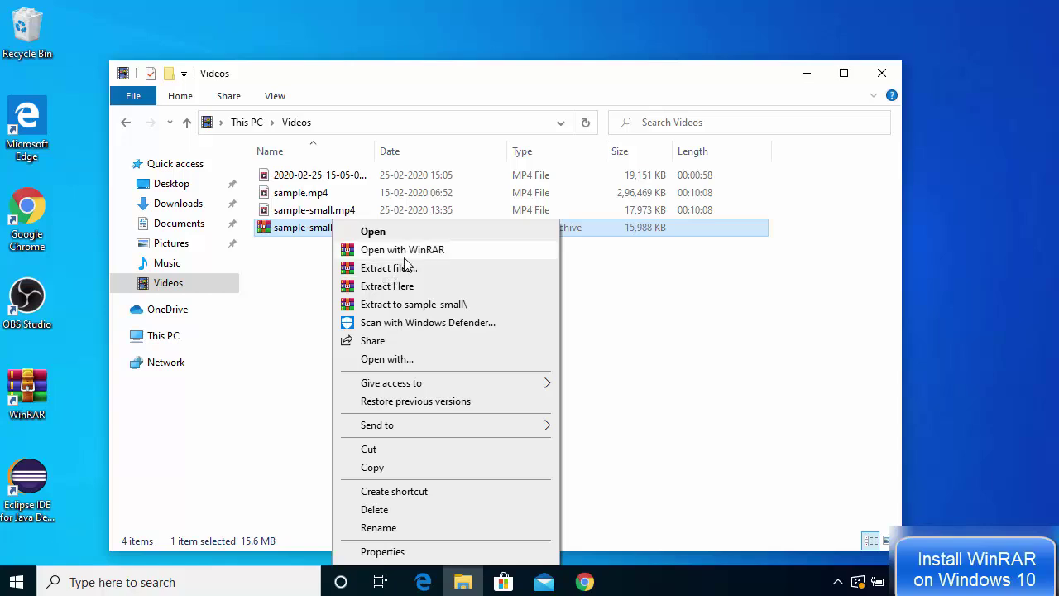
Open sample-small.rar in WinRAR and bring up the Extract To path and options dialog.
click(413, 259)
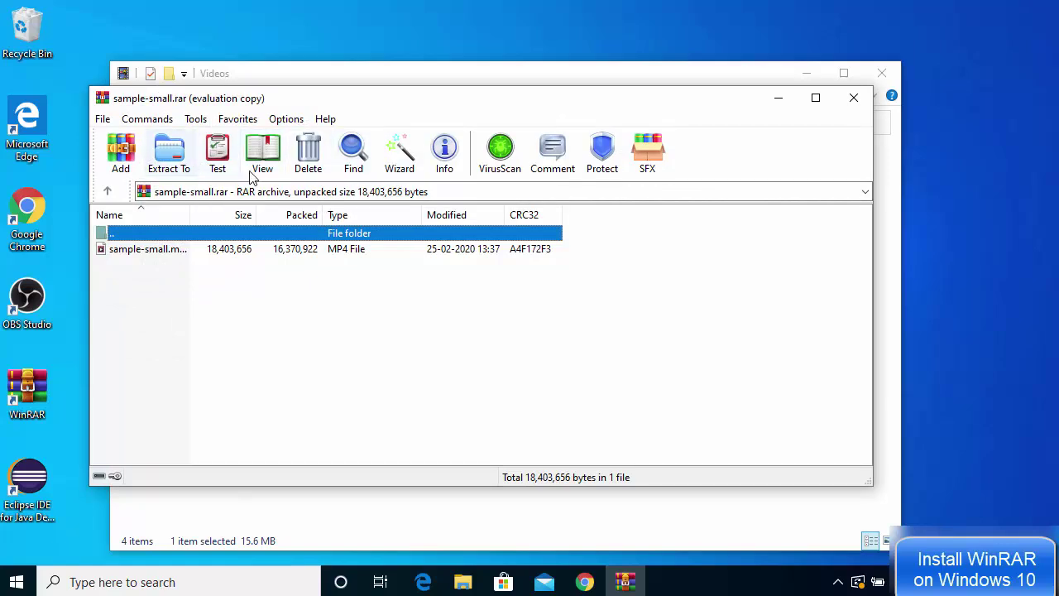
click(171, 161)
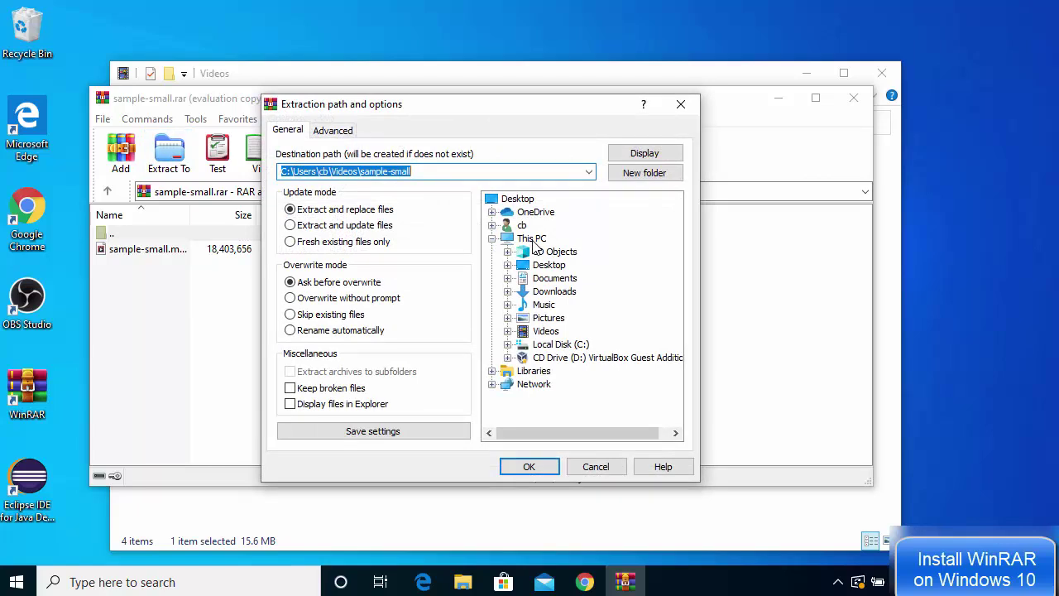
Choose Desktop under This PC as the destination and extract the video from sample-small.rar.
click(532, 240)
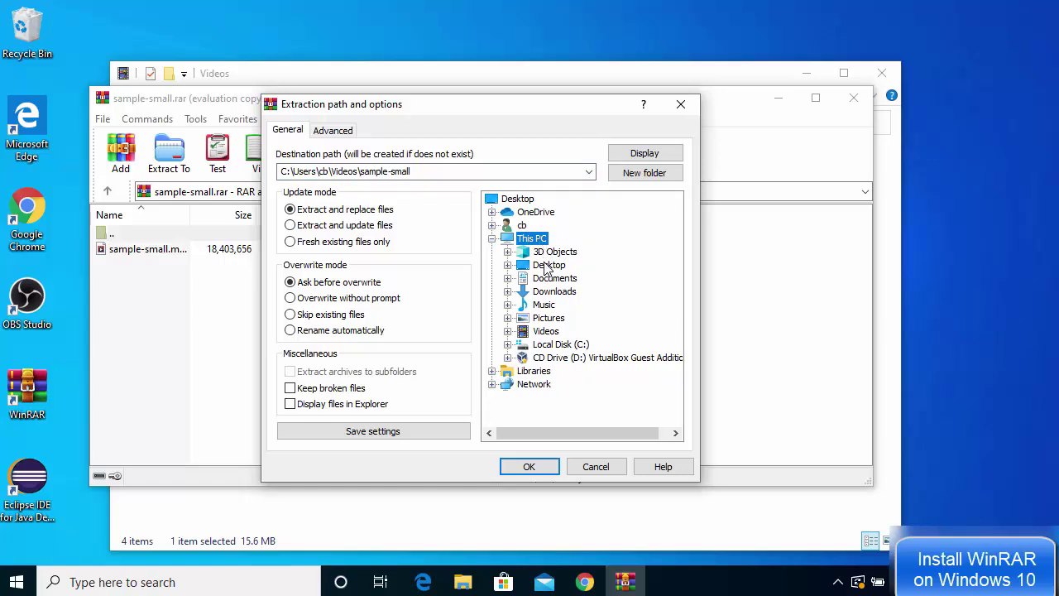
click(546, 266)
click(546, 467)
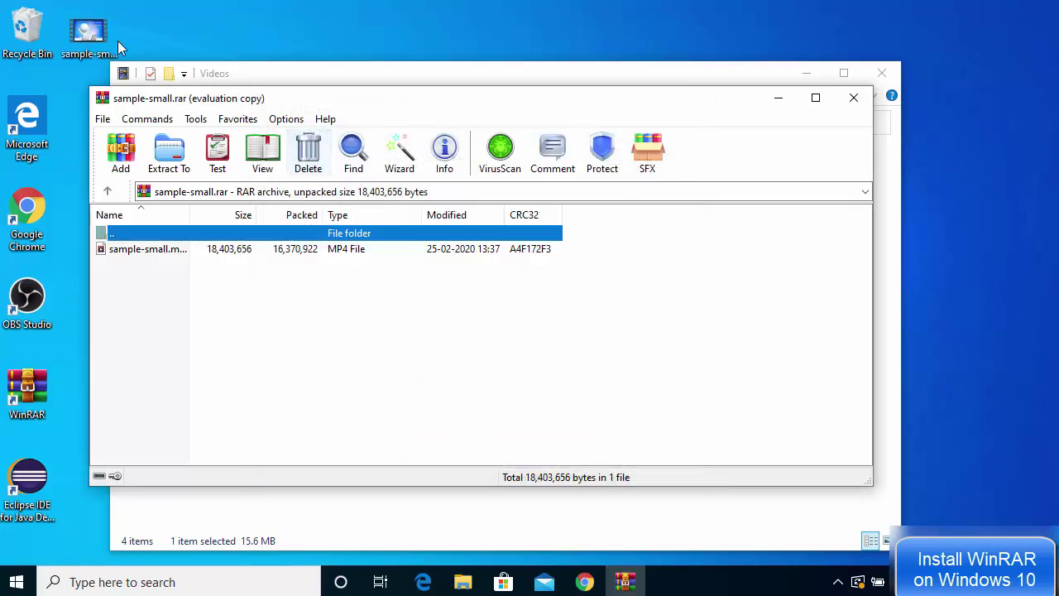
Select the extracted sample-small.mp4 on the Desktop, close WinRAR, and deselect sample-small.rar in Videos.
click(83, 37)
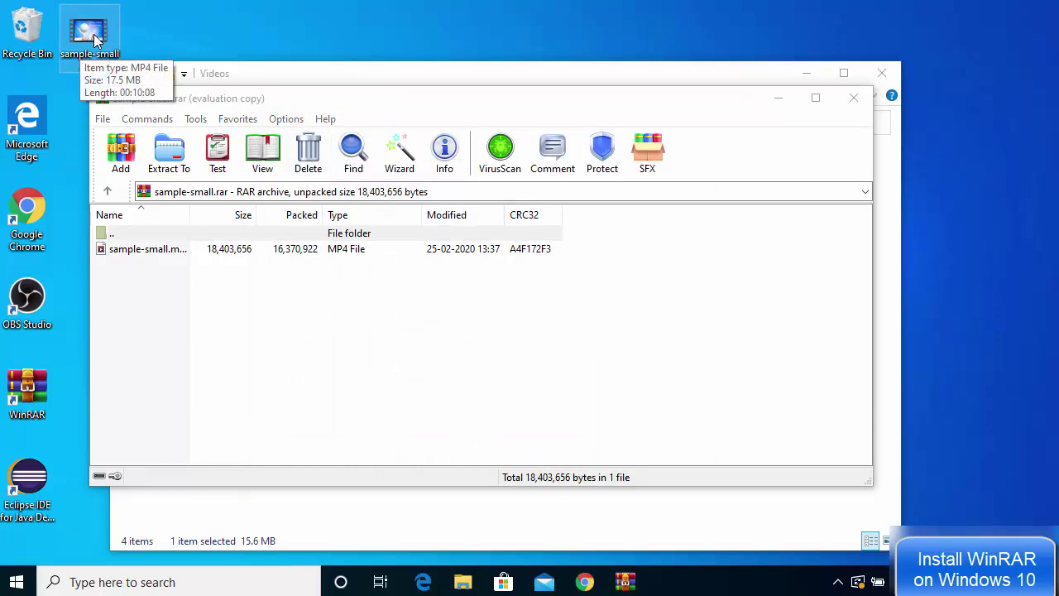
click(853, 99)
click(655, 311)
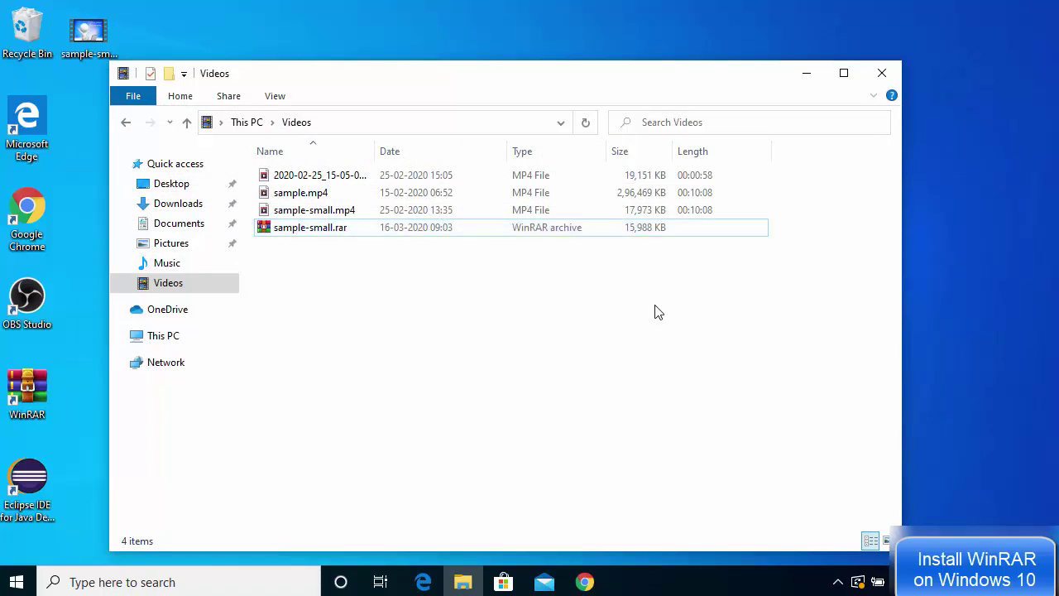